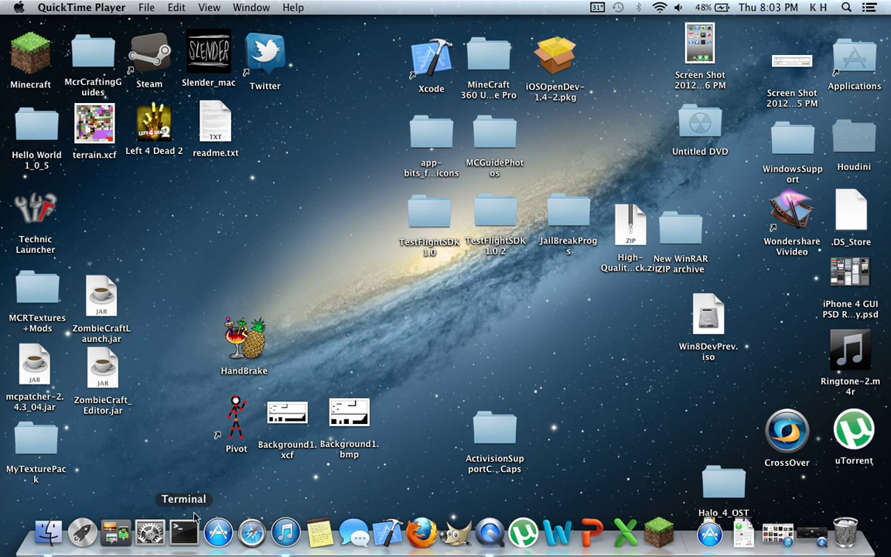
{"action": "left_click", "coordinate": [291, 532]}
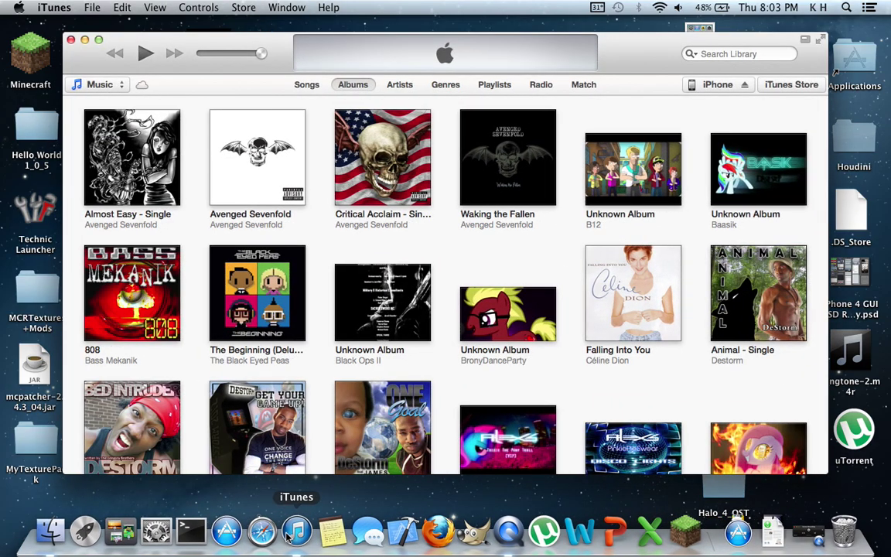